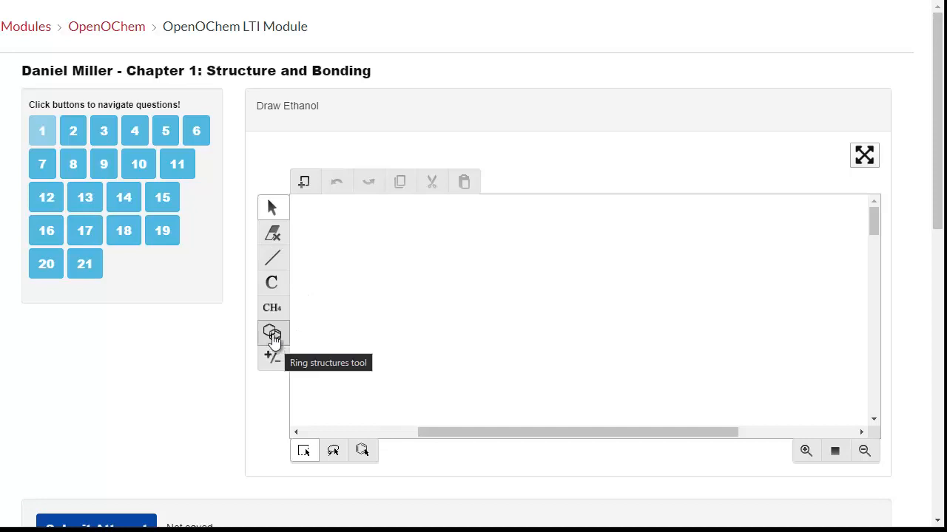
# Draw ethanol as a chain of two single bonds and change its end atom to O
pyautogui.click(272, 259)
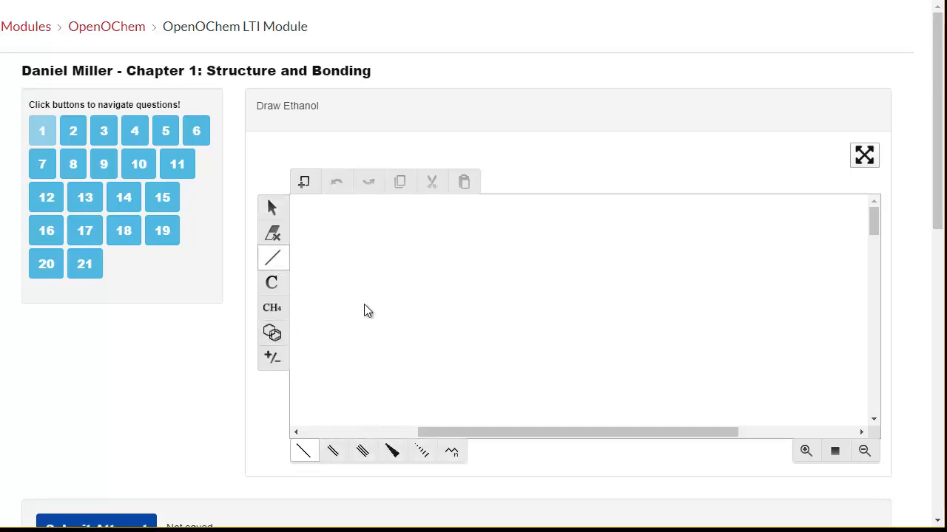
pyautogui.click(439, 308)
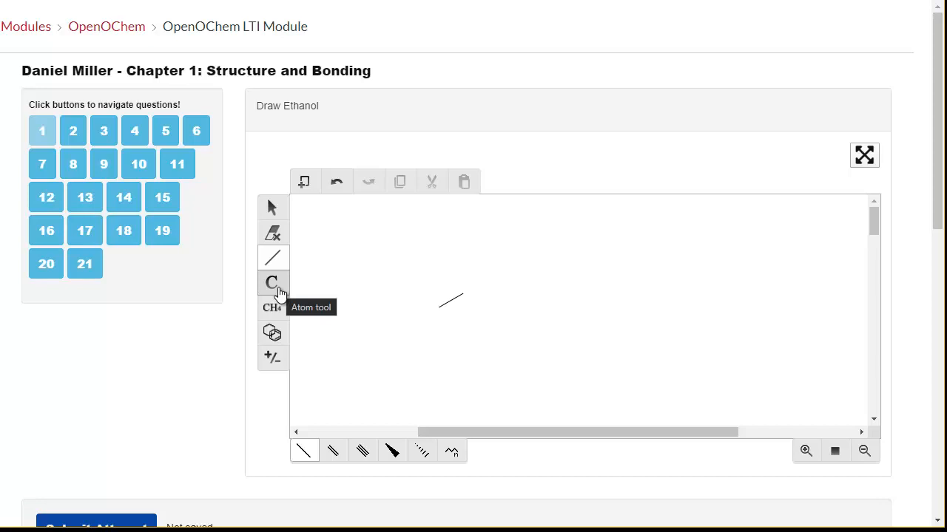
pyautogui.click(464, 295)
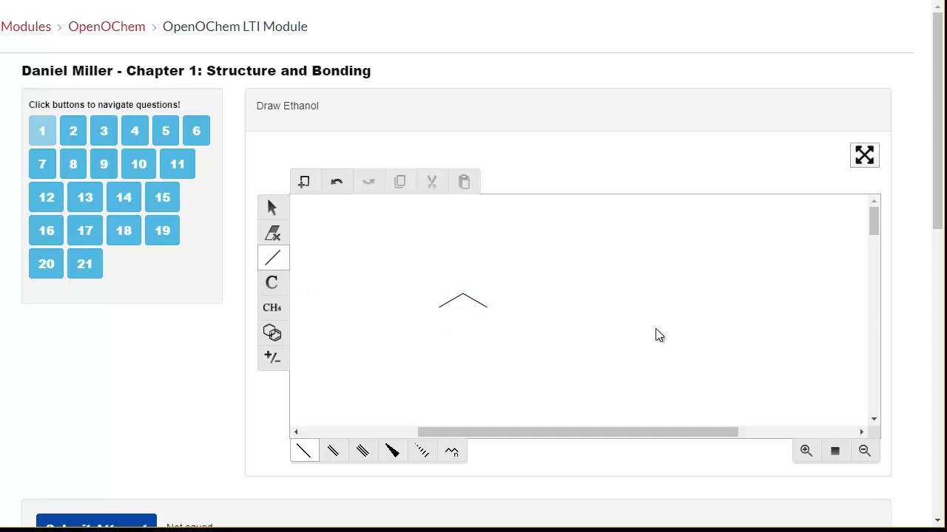
pyautogui.click(271, 283)
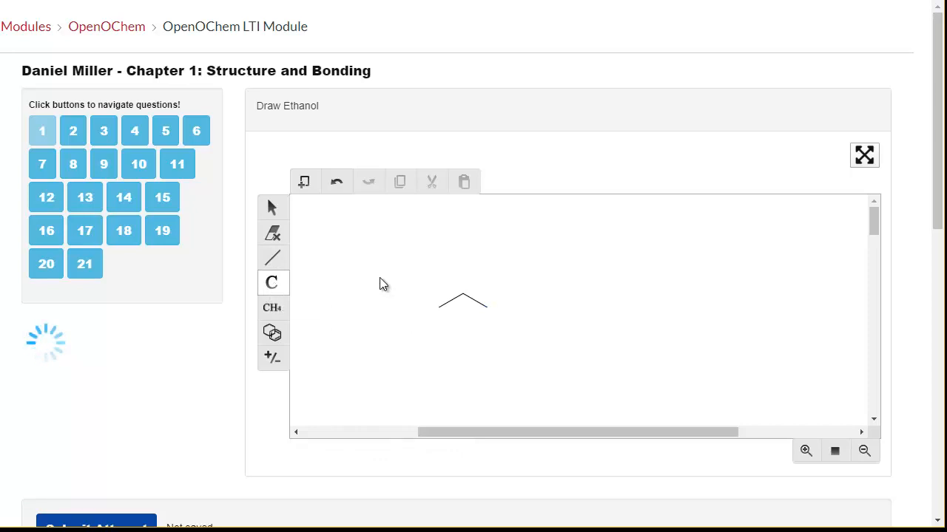
pyautogui.click(486, 307)
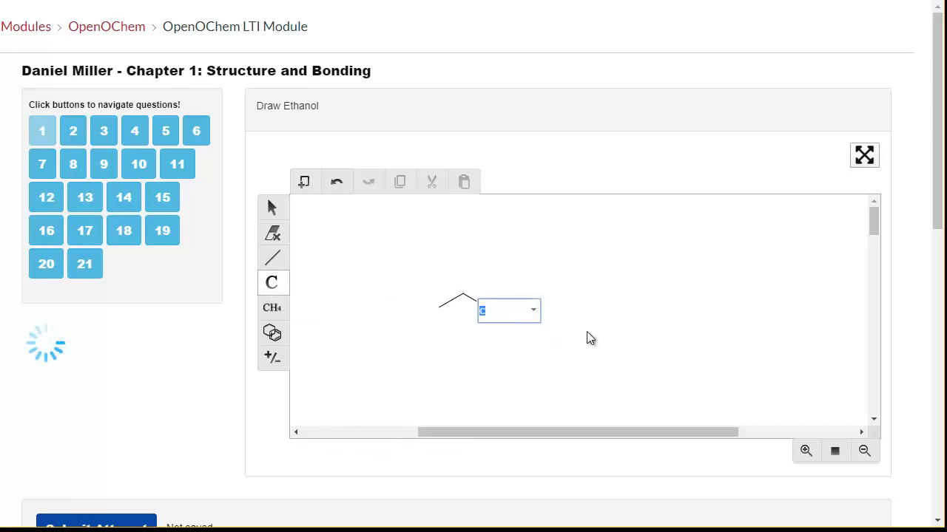
pyautogui.write('O')
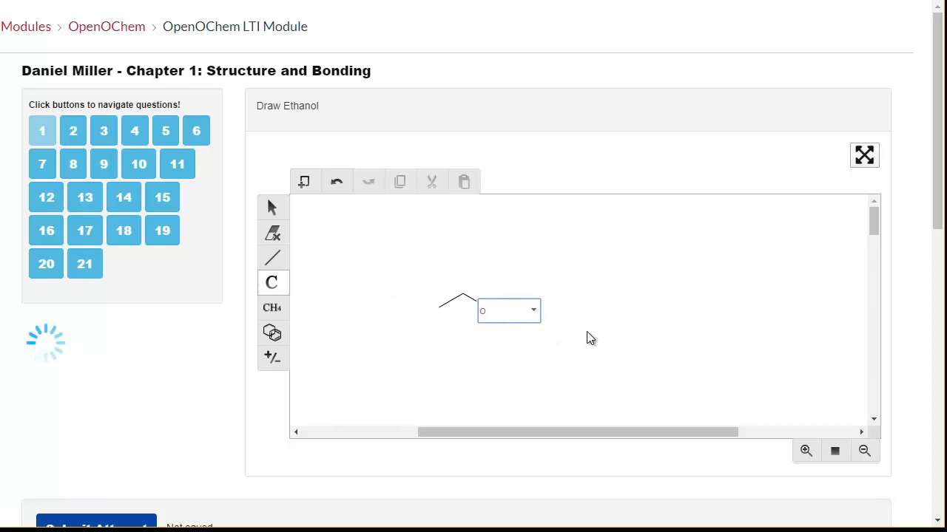
pyautogui.press('Return')
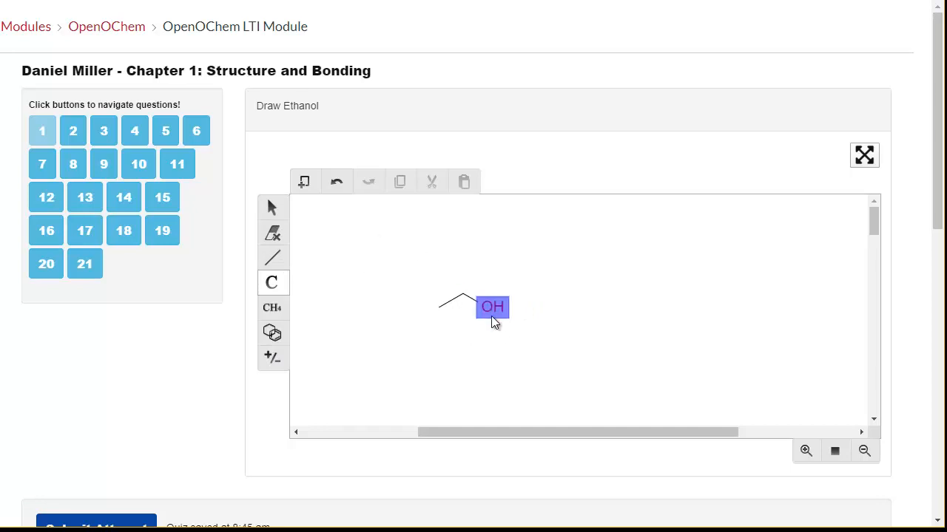
# Add a negative charge to the ethanol oxygen and remove it with the Eraser
pyautogui.click(271, 362)
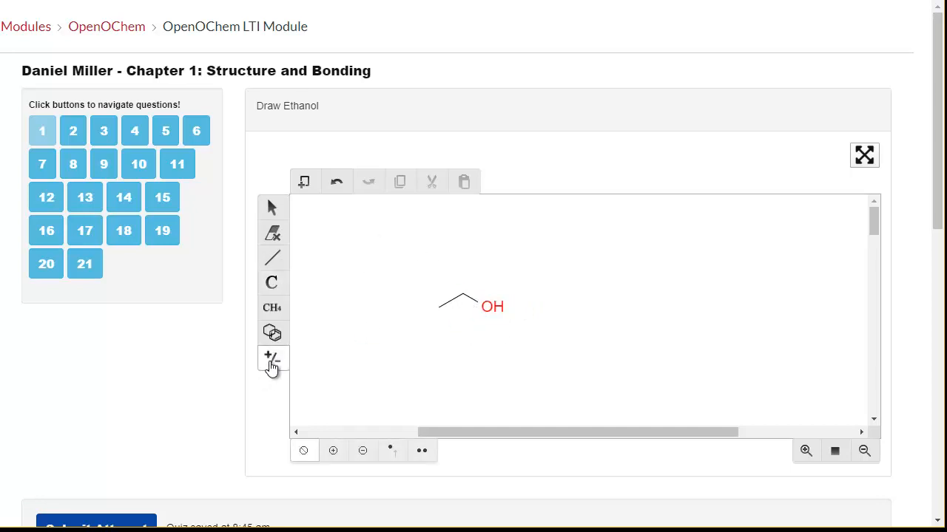
pyautogui.click(365, 453)
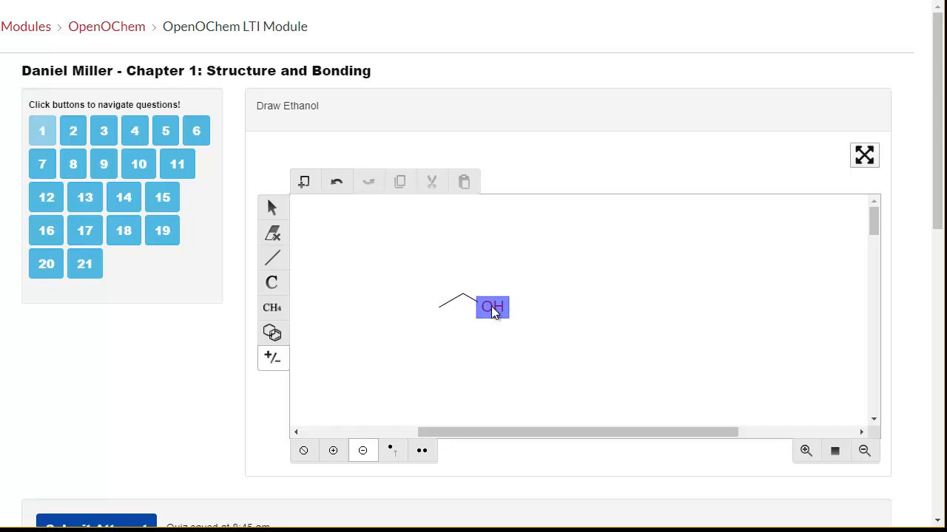
pyautogui.click(492, 306)
pyautogui.click(274, 234)
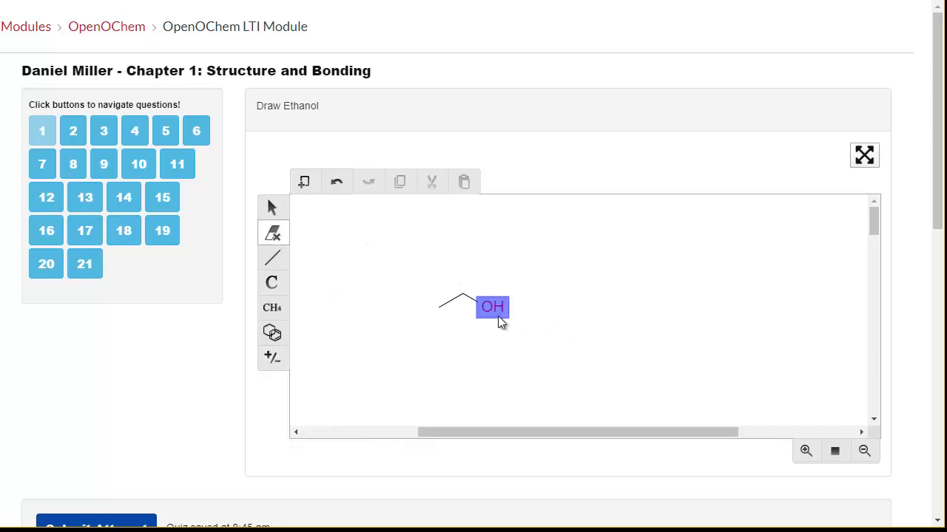
# Add a positive charge to the oxygen at the end of the ethanol chain
pyautogui.click(271, 360)
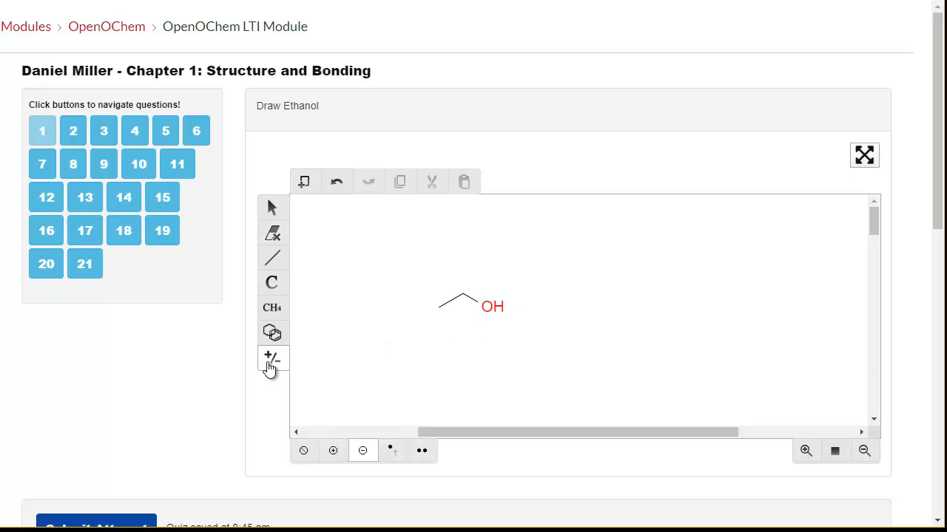
pyautogui.click(333, 451)
pyautogui.click(491, 308)
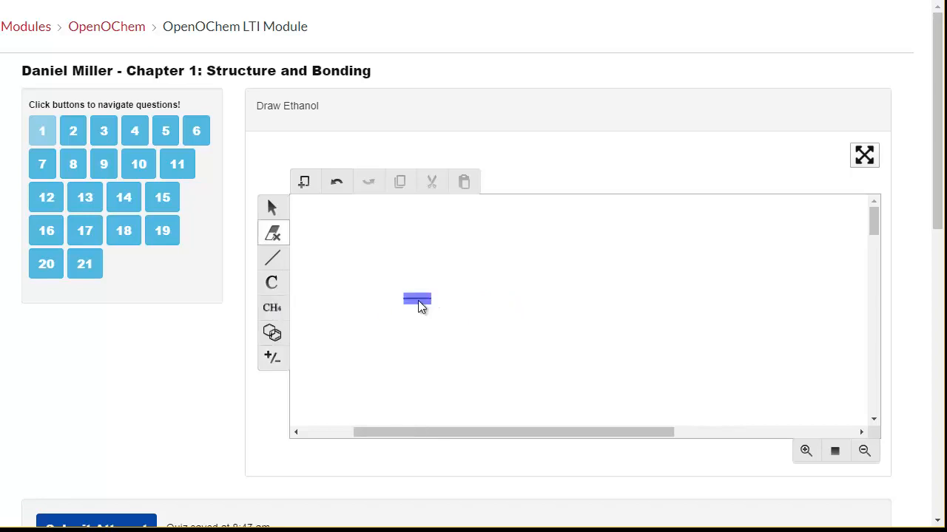
# Erase the leftover single bond and place a CH4 molecule on the canvas
pyautogui.click(418, 302)
pyautogui.click(272, 308)
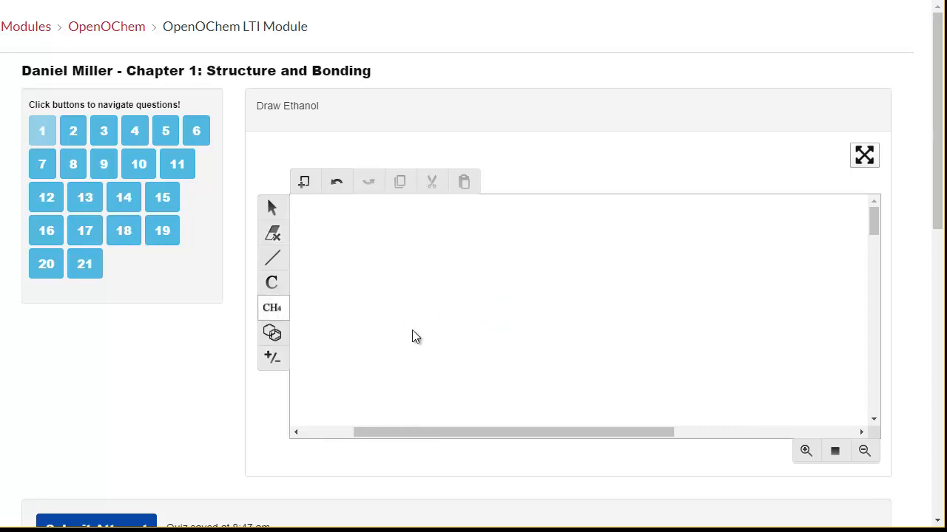
pyautogui.click(426, 296)
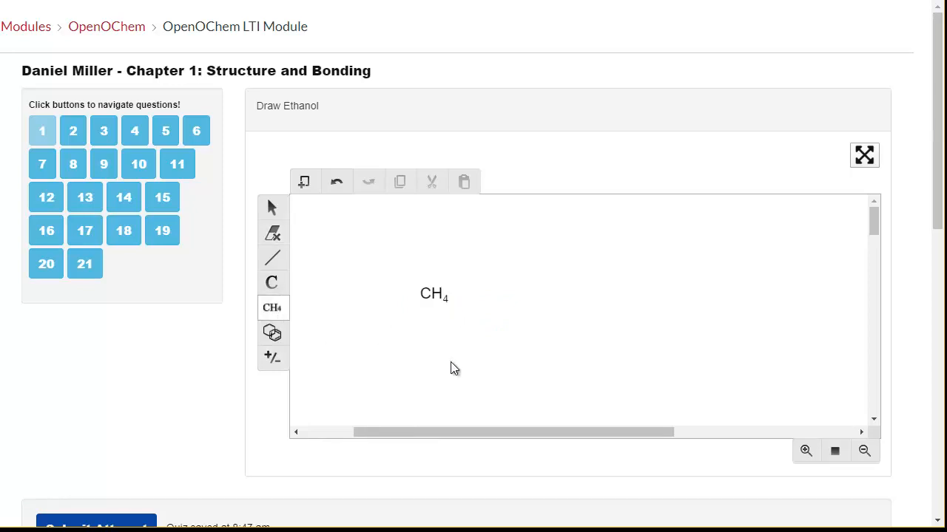
# Extend the CH4 carbon with a single bond and change the new end atom to O
pyautogui.click(273, 259)
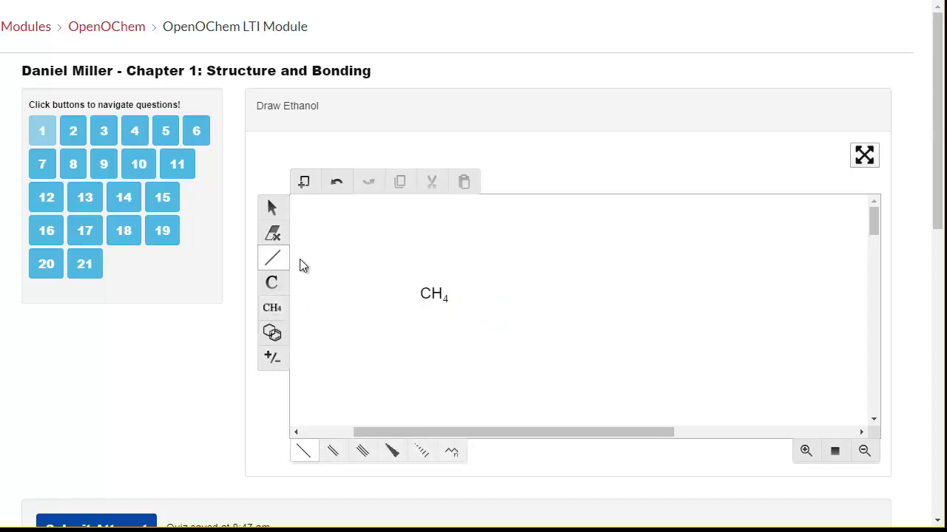
pyautogui.click(424, 297)
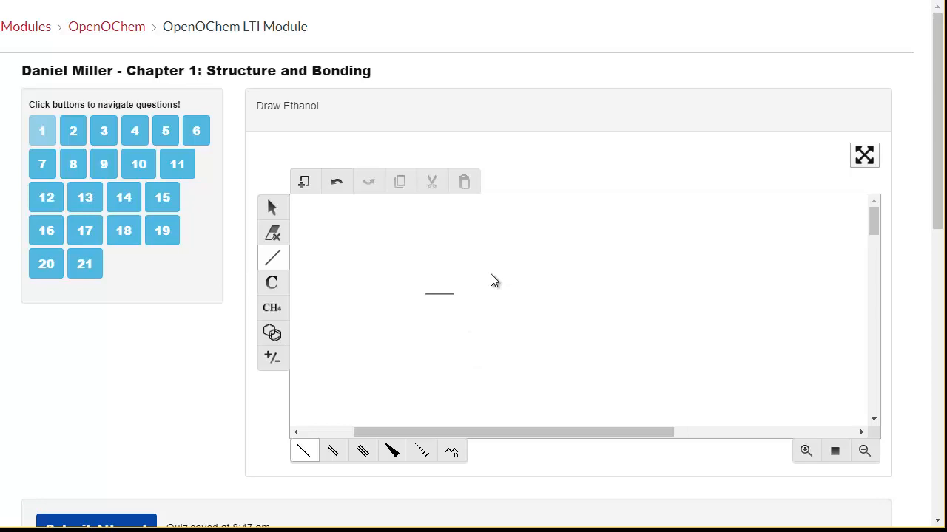
pyautogui.click(271, 283)
pyautogui.click(453, 294)
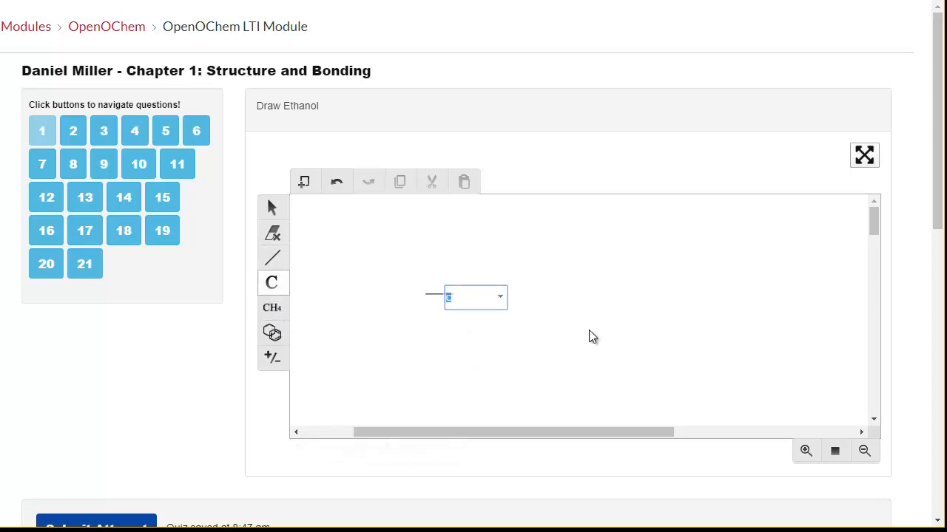
pyautogui.write('oH')
pyautogui.press('BackSpace')
pyautogui.write('H')
pyautogui.press('BackSpace')
pyautogui.press('Return')
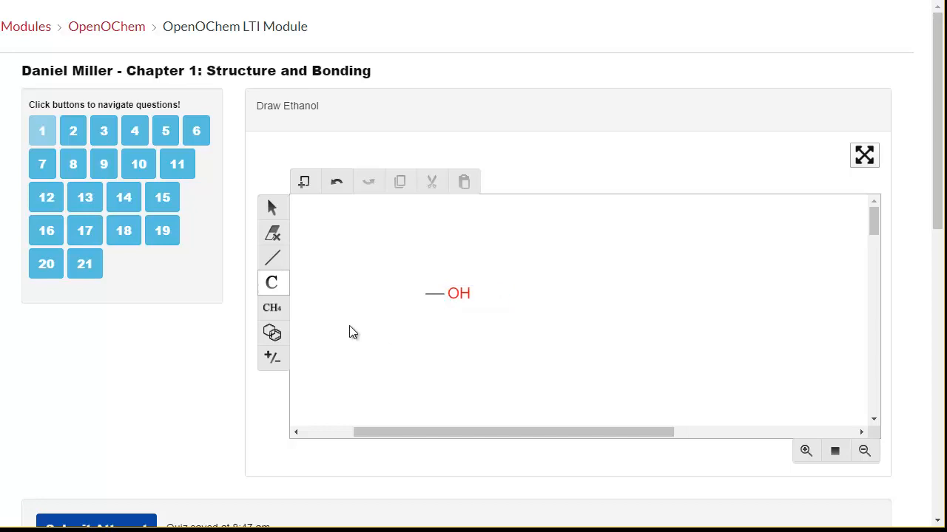
# Give the methanol oxygen a negative charge and add three lone pairs to it
pyautogui.click(270, 359)
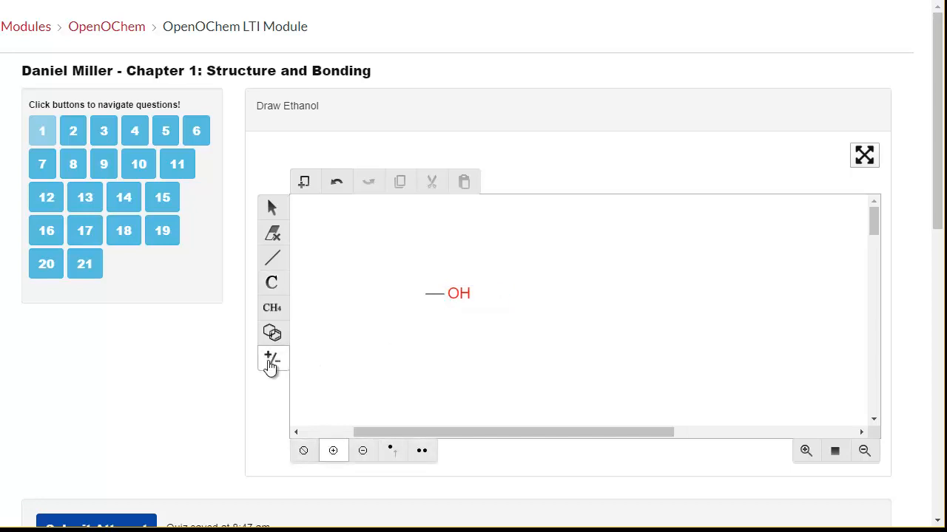
pyautogui.click(361, 452)
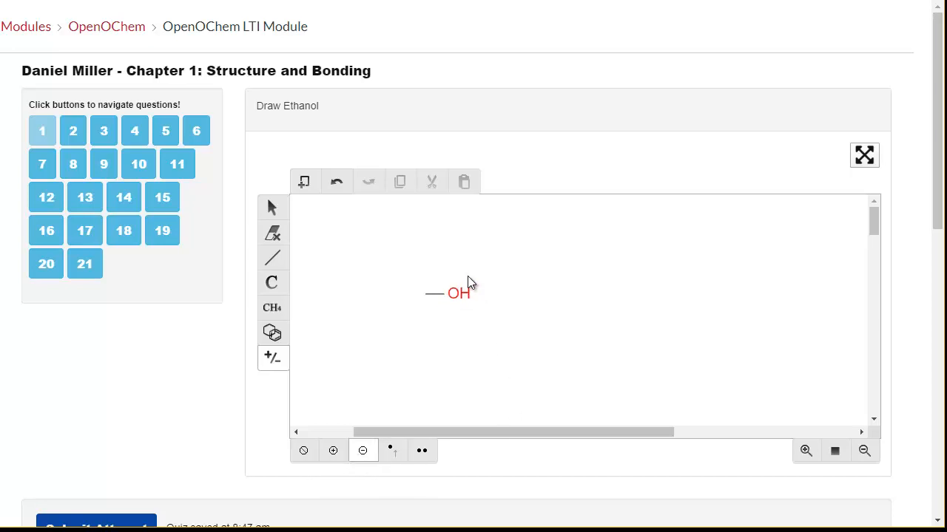
pyautogui.click(422, 451)
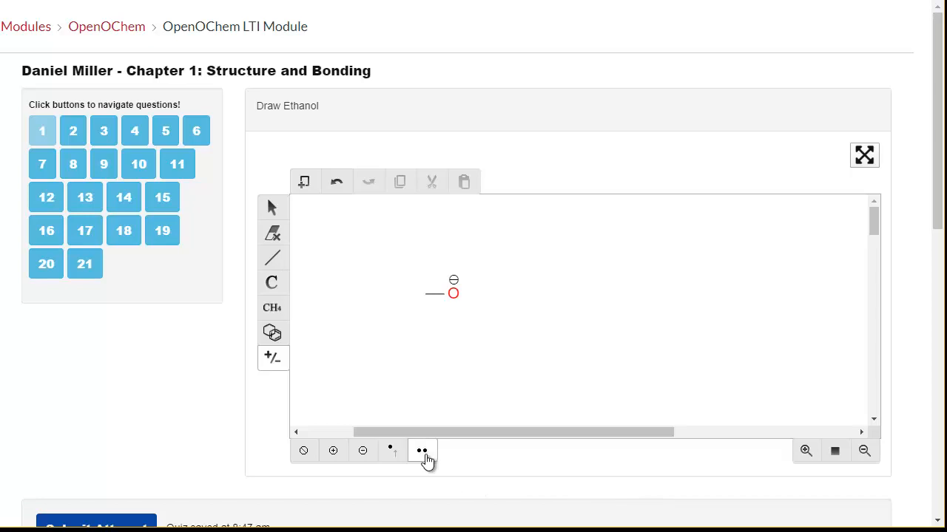
pyautogui.click(454, 296)
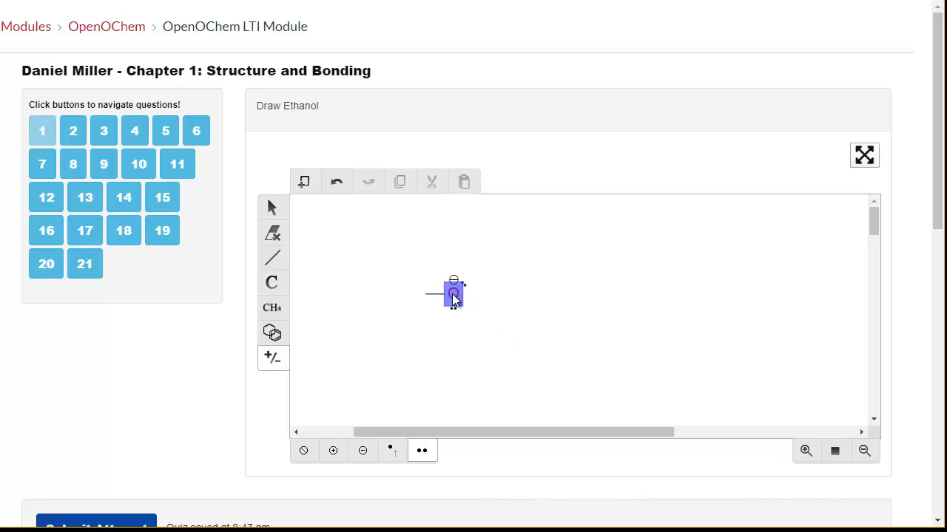
pyautogui.click(454, 300)
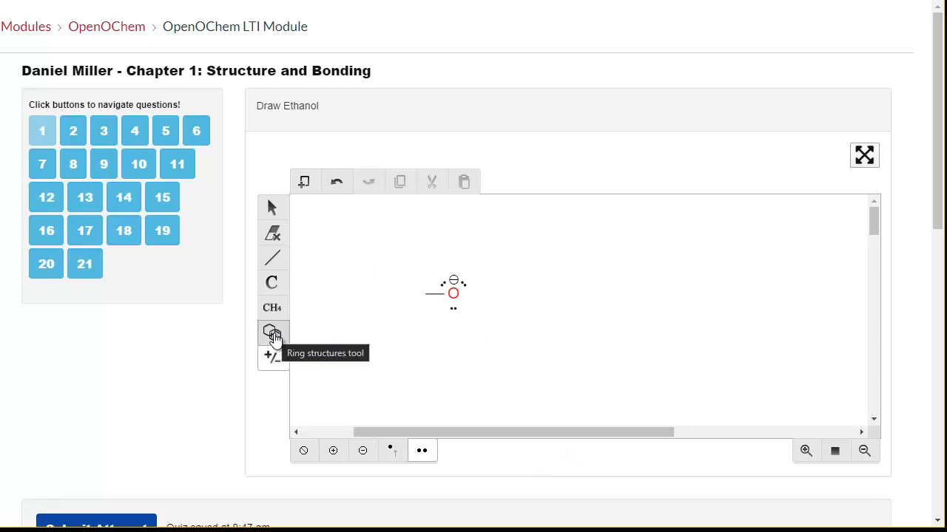
# Place a six-membered cyclohexane ring beside the charged molecule and a cyclohexane chair conformation below it
pyautogui.click(274, 338)
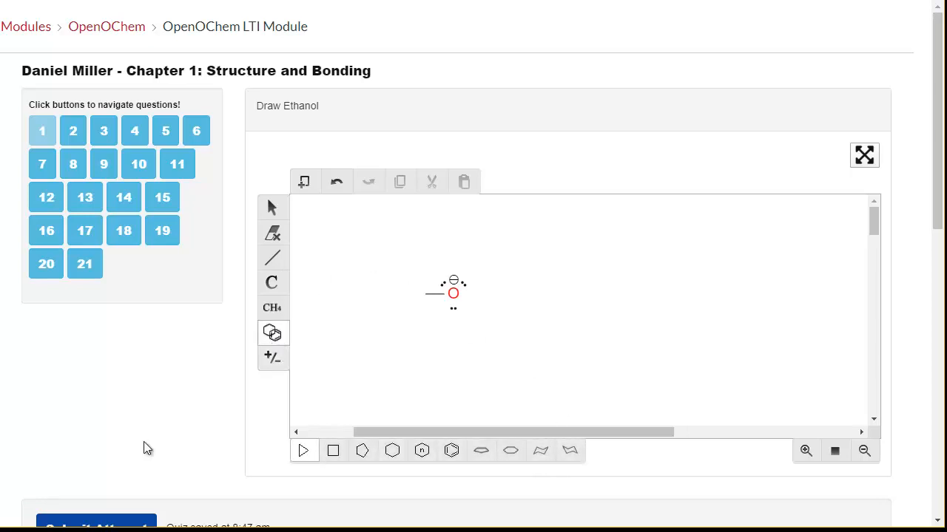
pyautogui.click(395, 453)
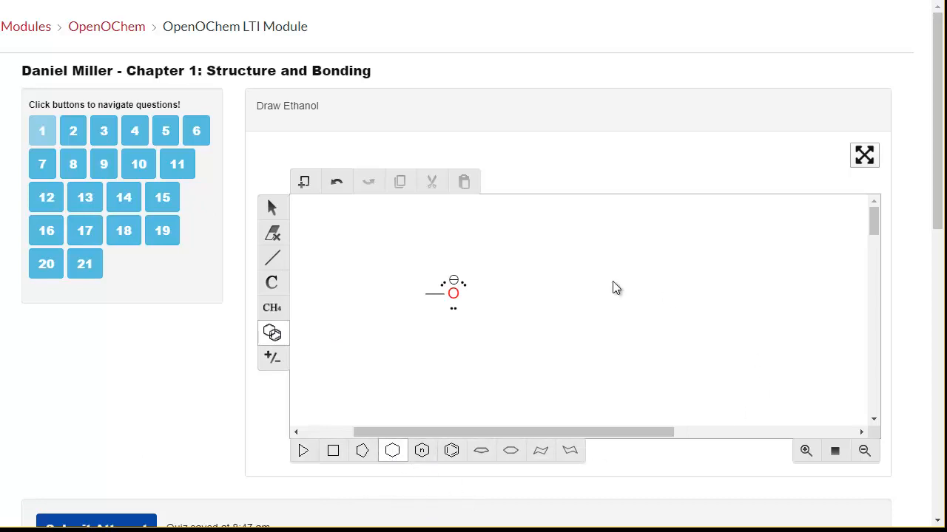
pyautogui.click(590, 299)
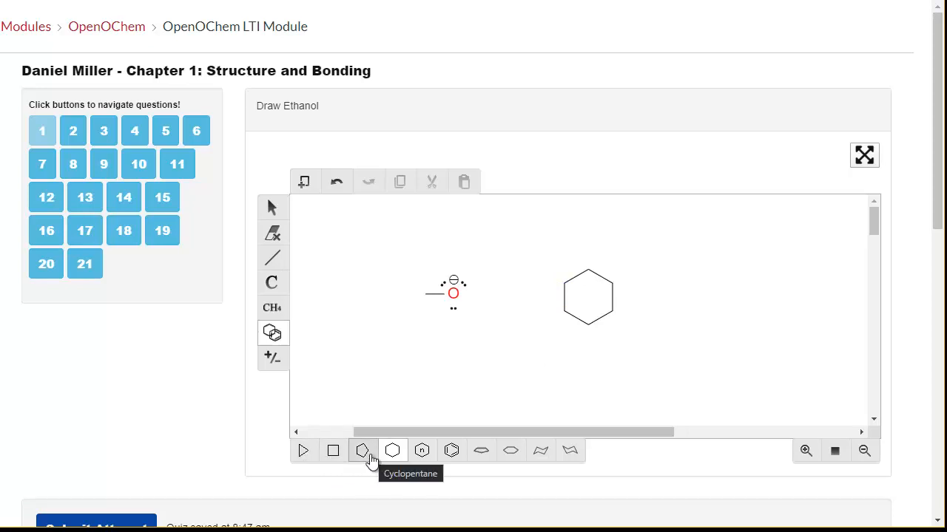
pyautogui.click(540, 453)
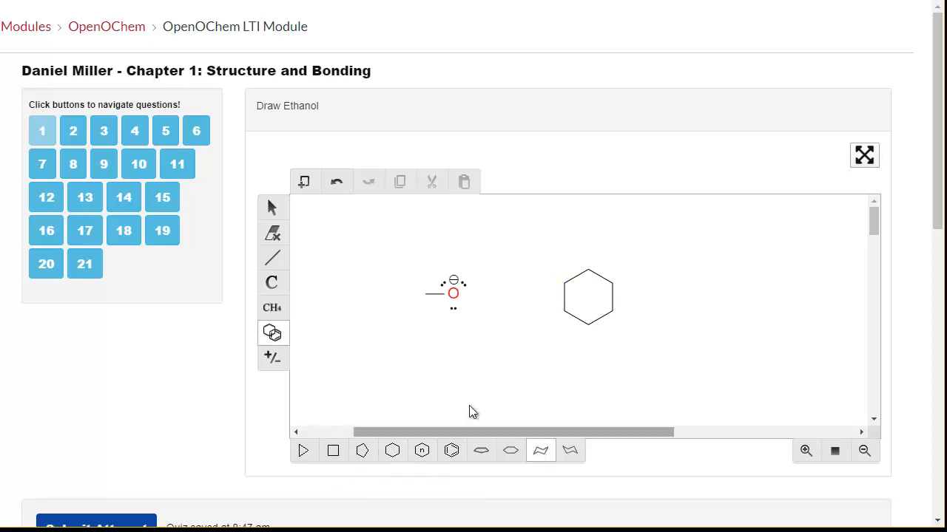
pyautogui.click(418, 366)
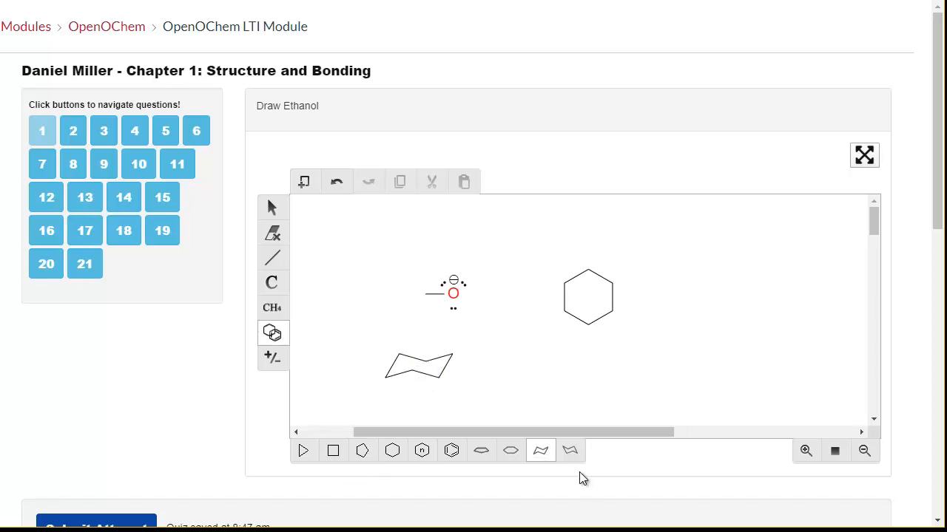
# Erase the cyclohexane chair and the hexagonal ring, keeping the charged oxygen molecule
pyautogui.click(272, 235)
pyautogui.moveTo(385, 347)
pyautogui.mouseDown()
pyautogui.moveTo(412, 363)
pyautogui.moveTo(435, 362)
pyautogui.mouseUp()
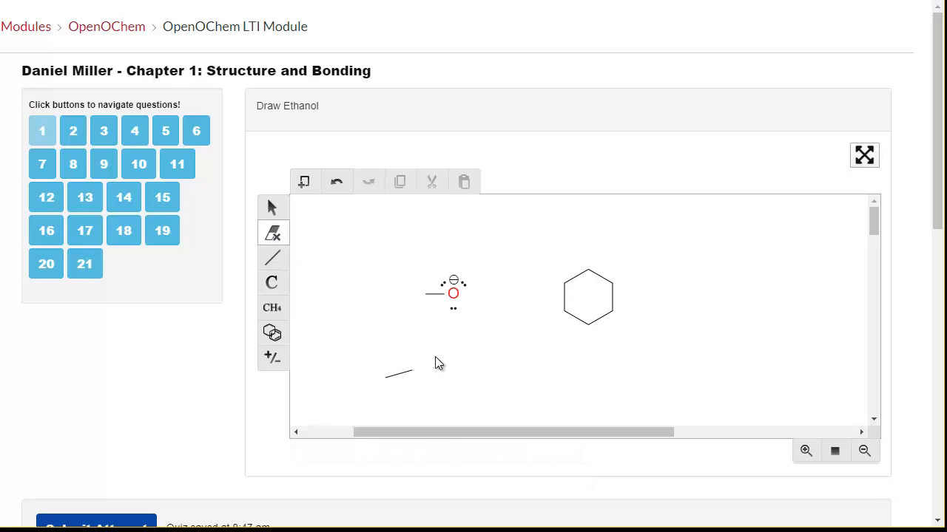
pyautogui.click(402, 373)
pyautogui.click(581, 276)
# View question 2 and the area for submitting the attempt, and return to question 1
pyautogui.scroll(-3, 545, 320)
pyautogui.scroll(3, 545, 320)
pyautogui.scroll(-1, 501, 86)
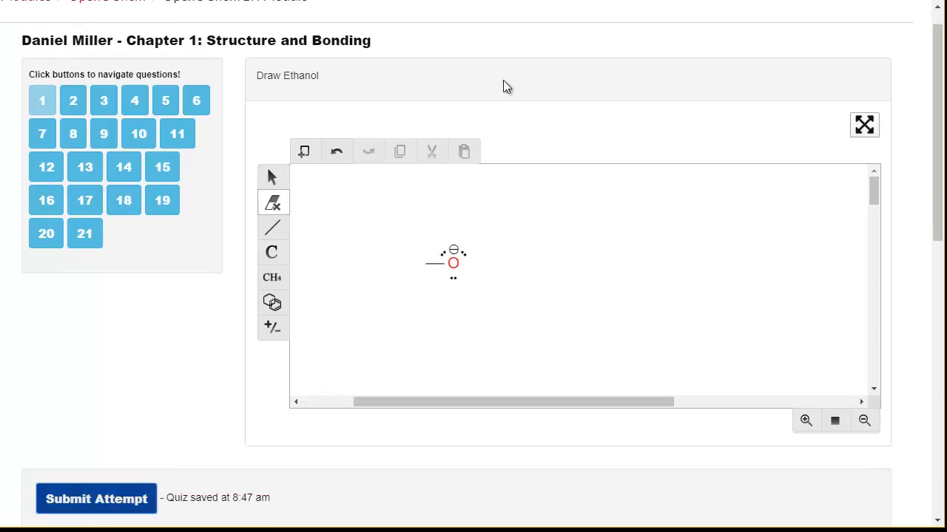
pyautogui.click(74, 102)
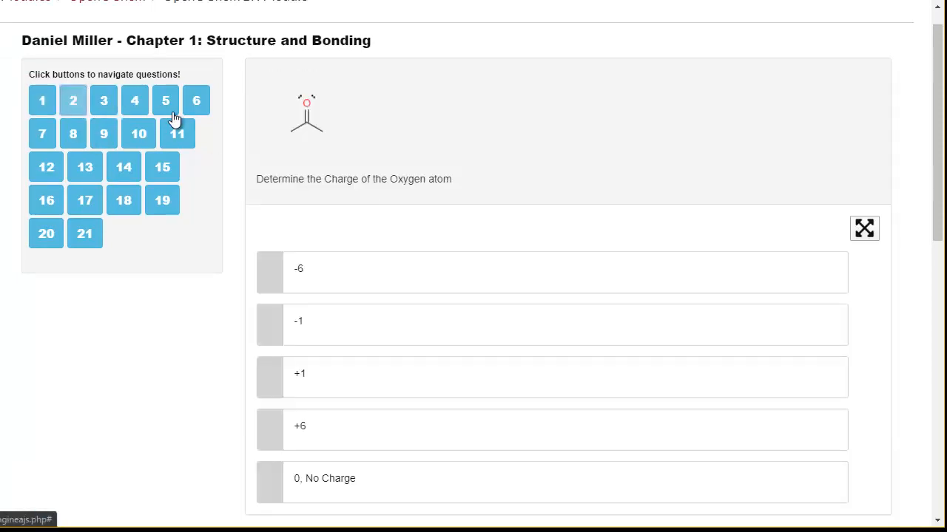
pyautogui.scroll(-3, 177, 123)
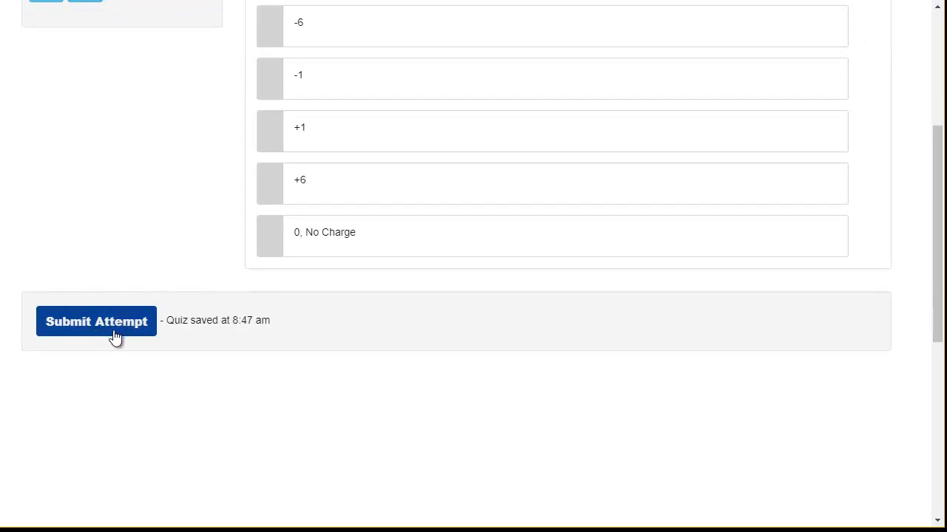
pyautogui.scroll(4, 118, 291)
pyautogui.click(42, 133)
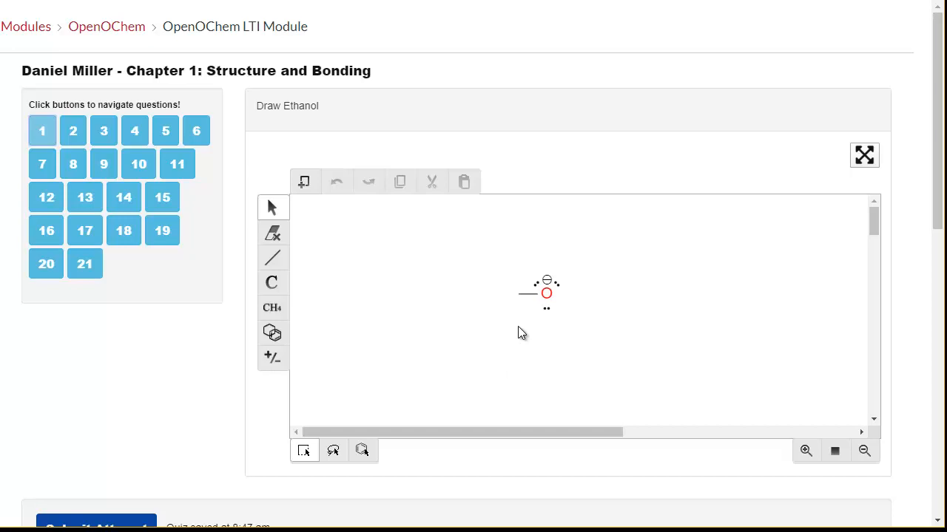
# Erase the charged molecule and draw ethanol as two single bonds with the end atom set to O
pyautogui.click(272, 233)
pyautogui.click(547, 297)
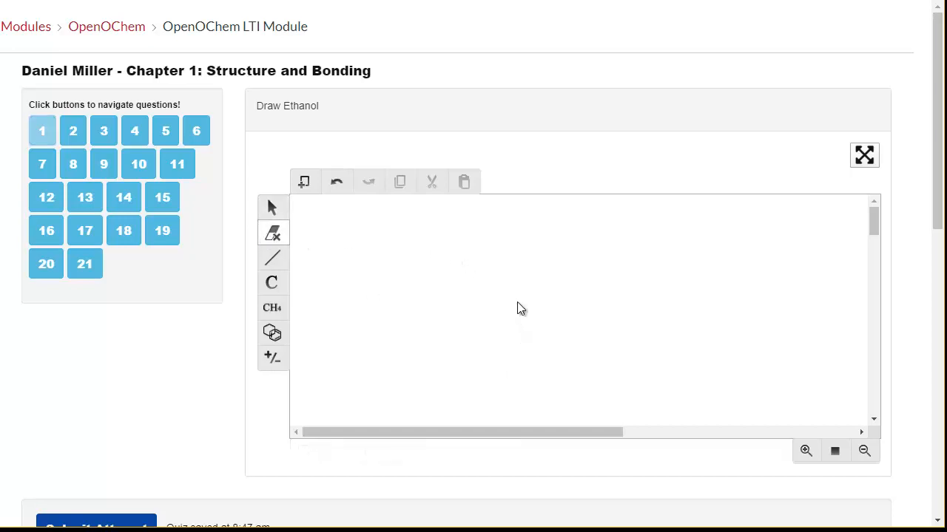
pyautogui.click(272, 257)
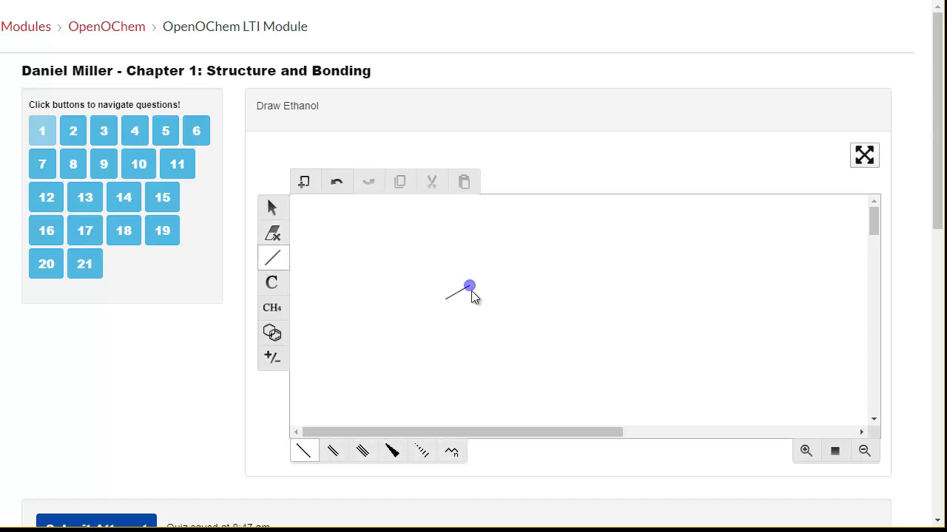
pyautogui.click(471, 288)
pyautogui.click(271, 282)
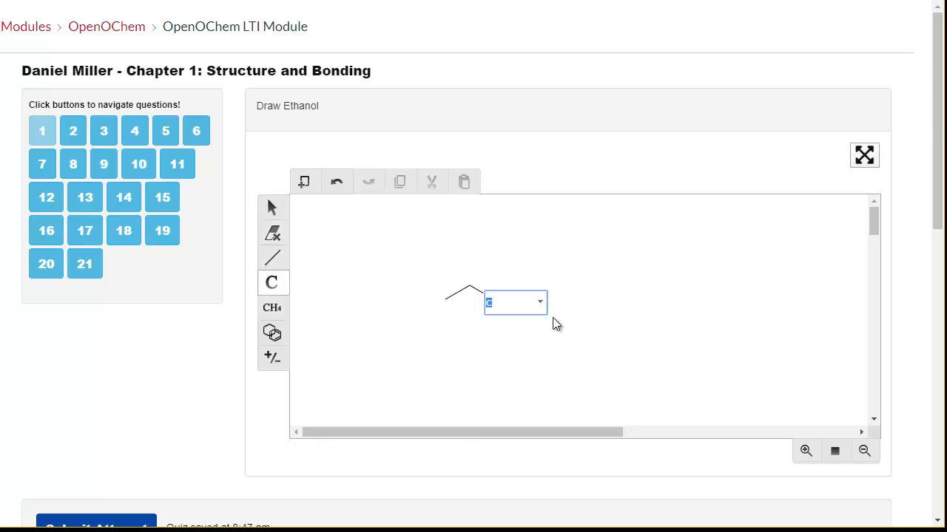
pyautogui.write('O')
pyautogui.press('Return')
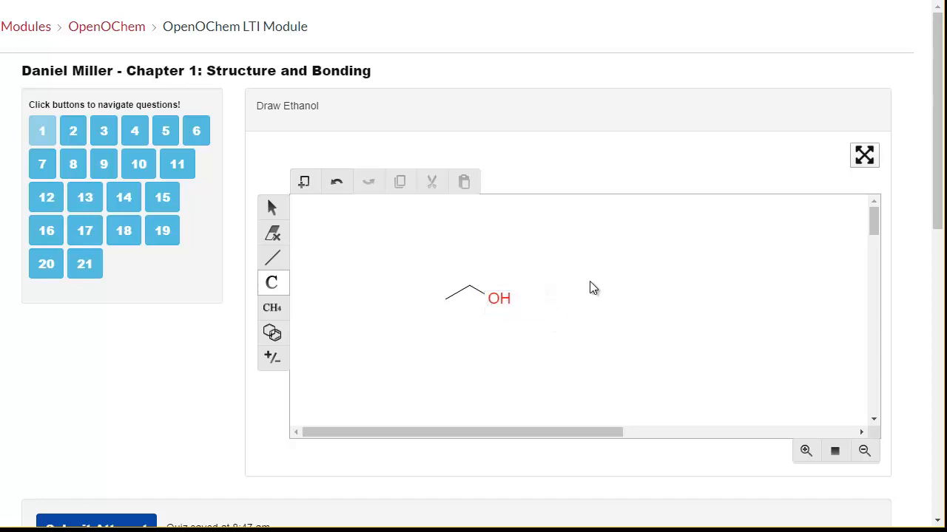
# View question 4 and return to question 1 to check the saved ethanol drawing
pyautogui.click(131, 140)
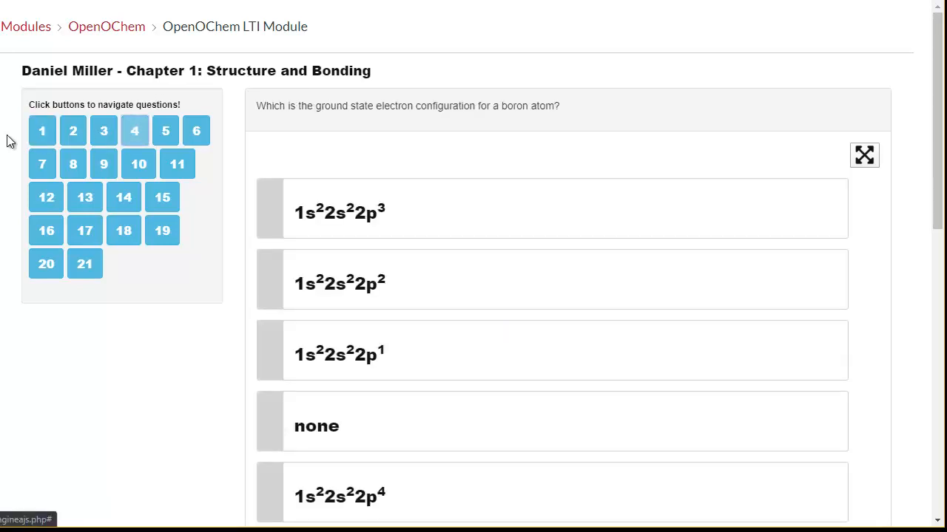
pyautogui.click(41, 135)
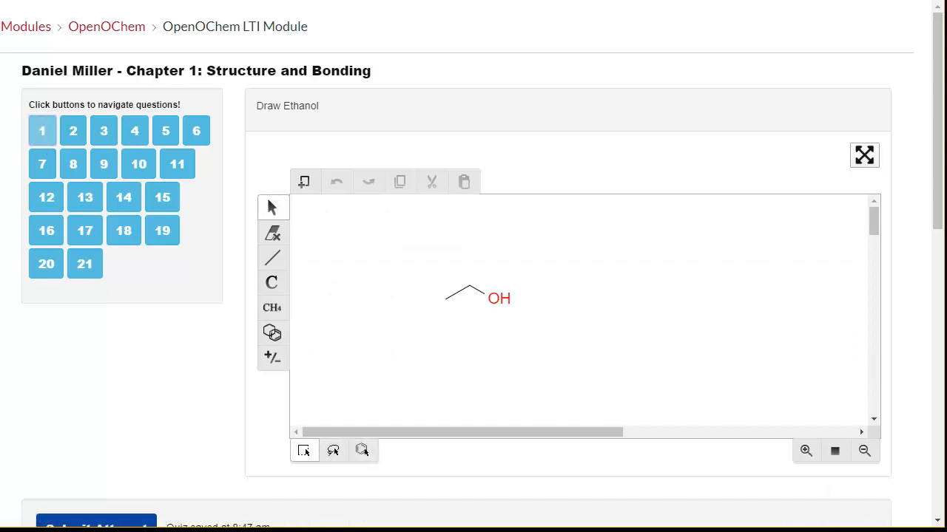